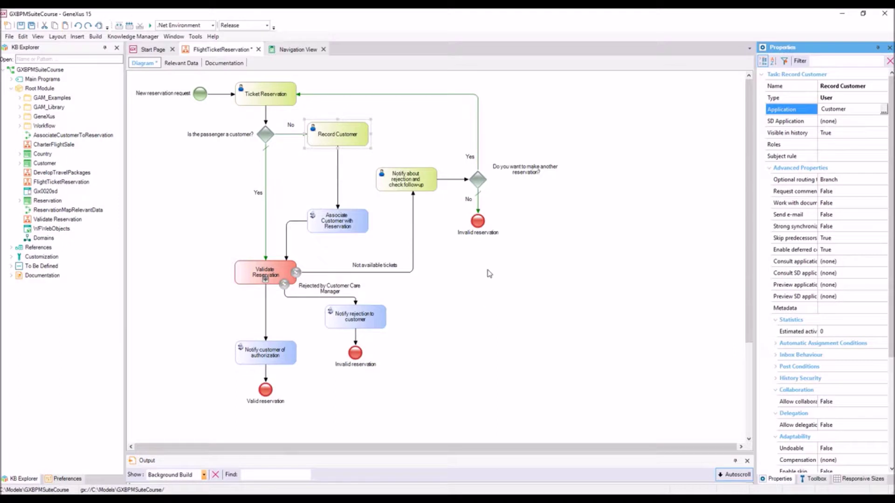
- Give the Yes flow back to Ticket Reservation the condition rule True
click(479, 151)
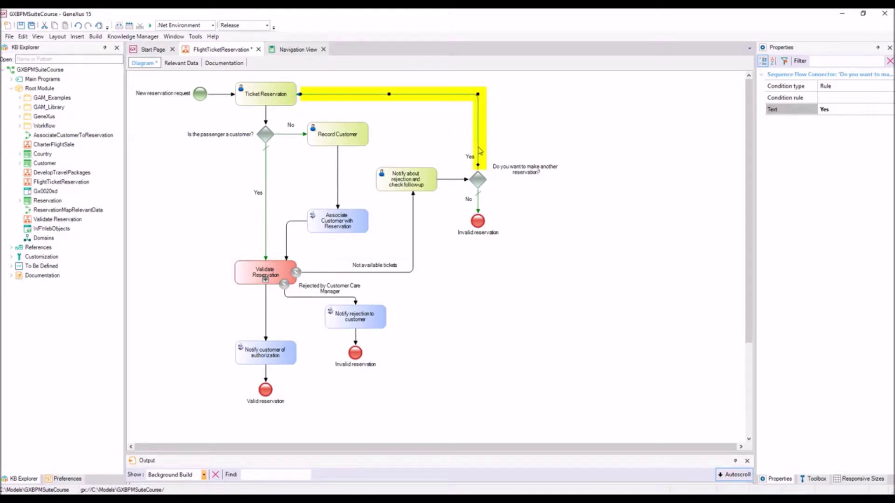
double_click(480, 151)
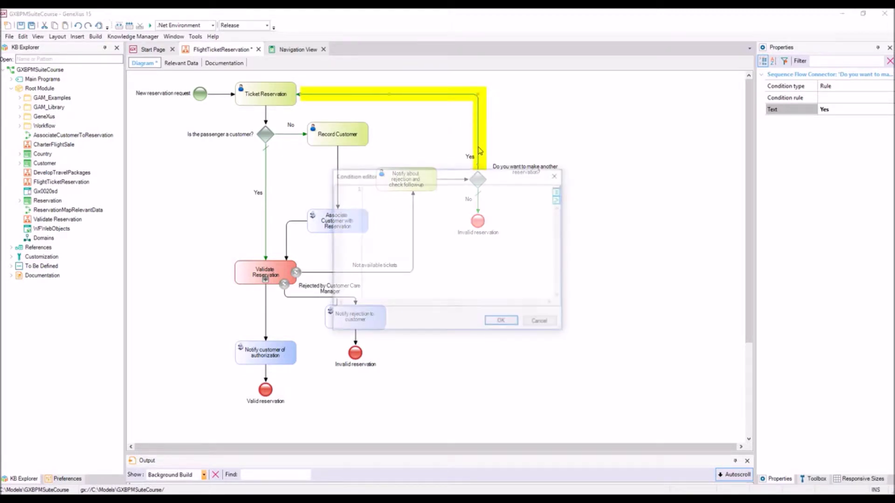
text(True)
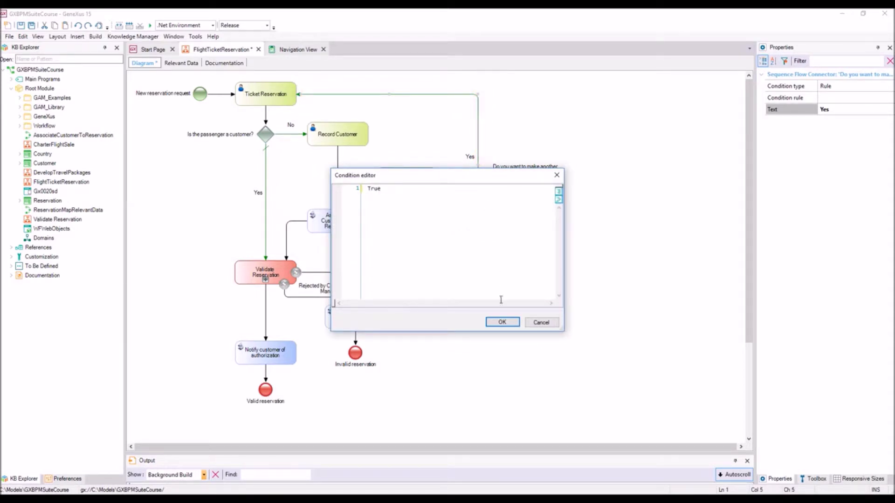
click(505, 322)
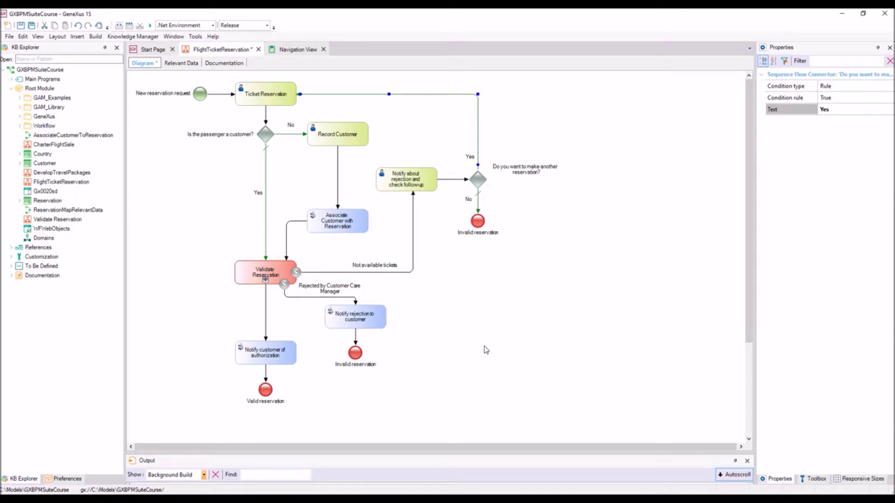
right_click(232, 50)
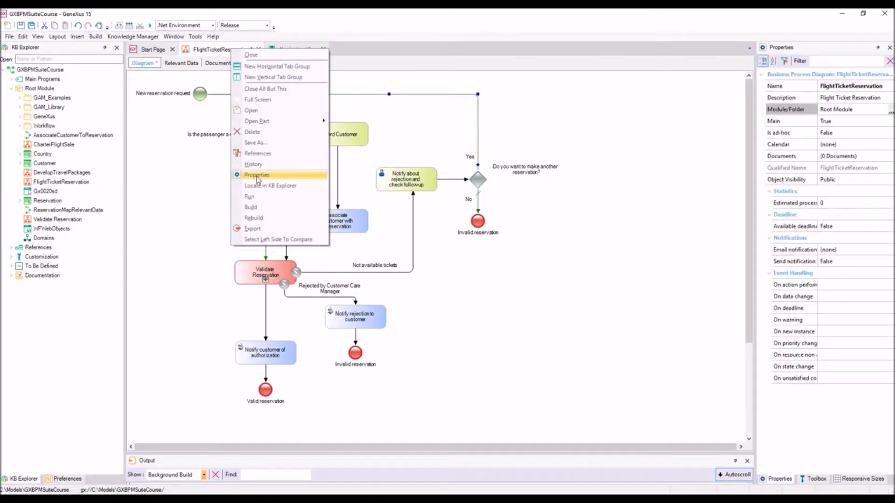
- Run the FlightTicketReservation process and follow its build in an enlarged Output panel
click(251, 196)
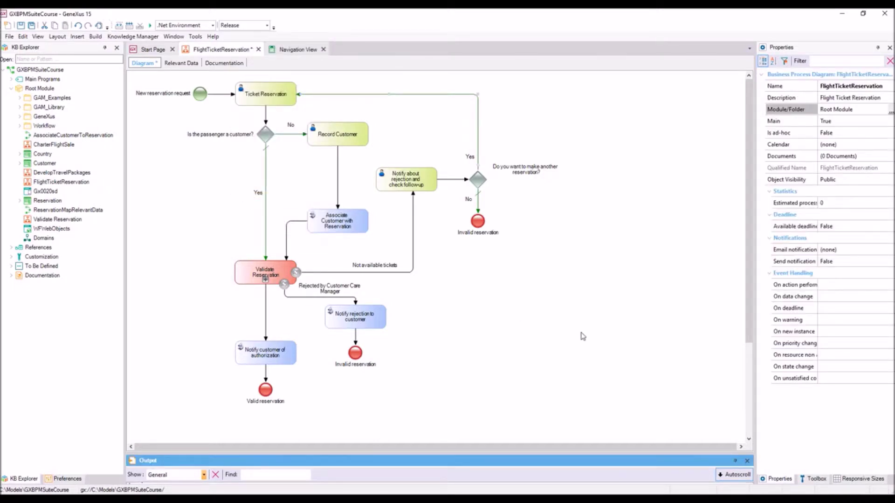
drag(560, 451, 566, 394)
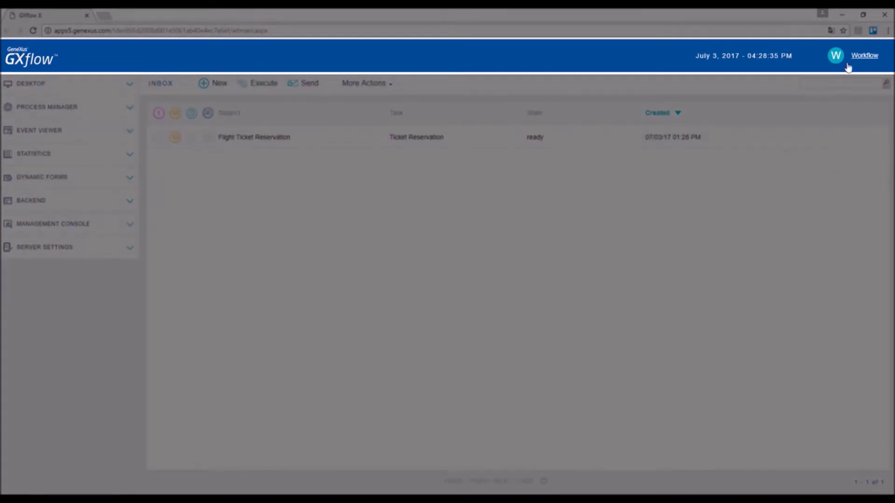
click(860, 59)
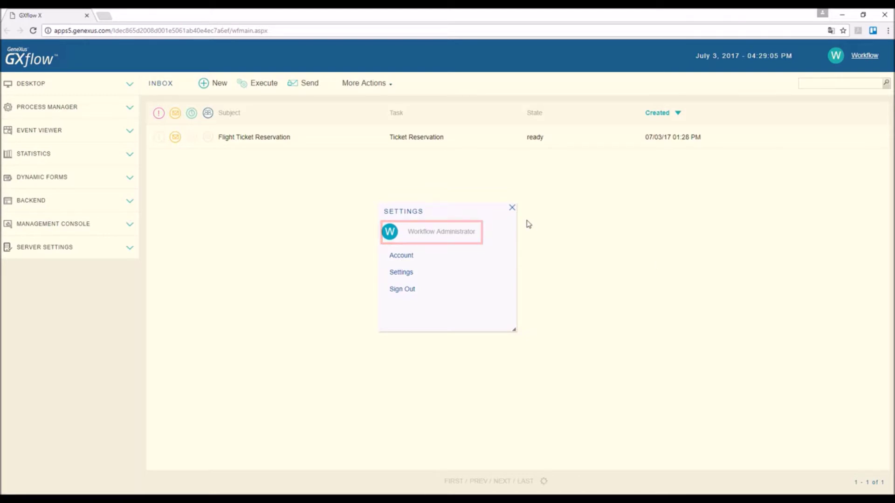
click(511, 208)
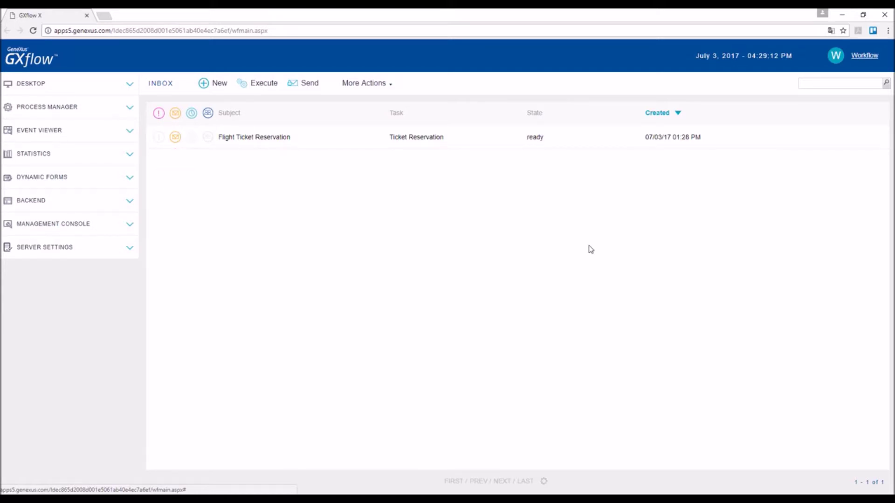
- Execute the Ticket Reservation work item and enter Date 07/03/17 and Qty 1 in the Reservation form
click(273, 143)
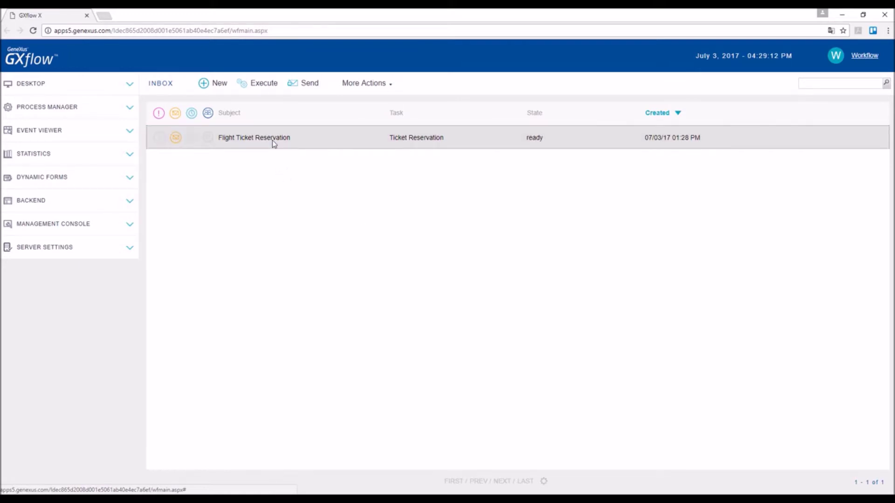
click(257, 86)
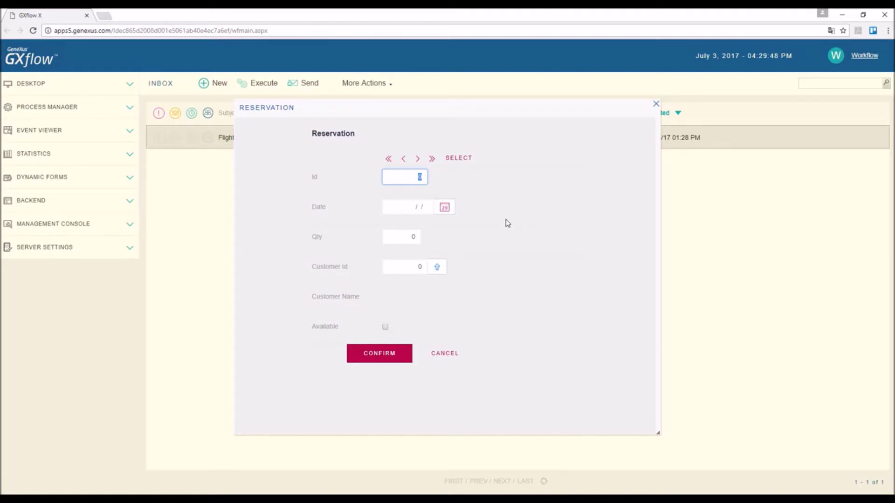
key(Tab)
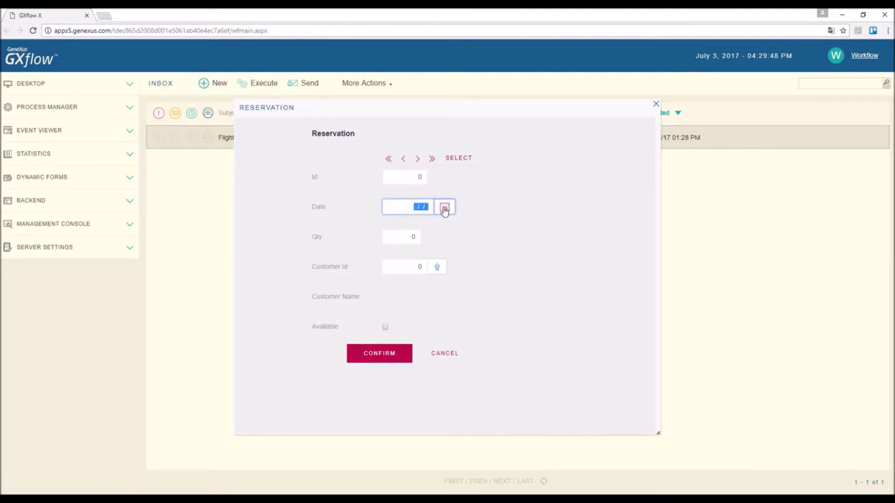
click(444, 208)
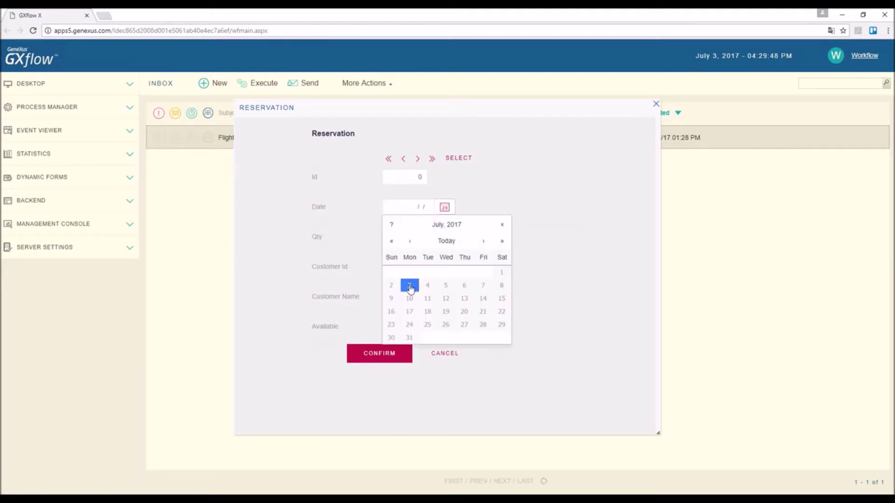
click(409, 285)
key(Tab)
text(1)
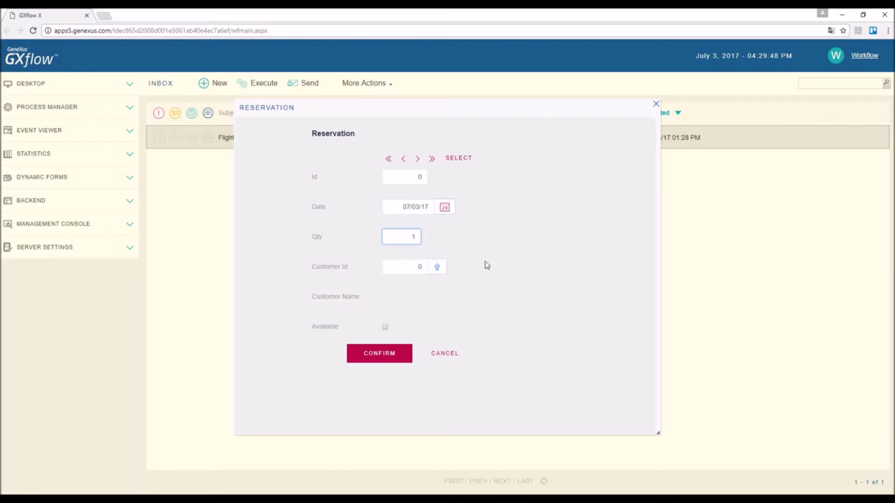
key(Tab)
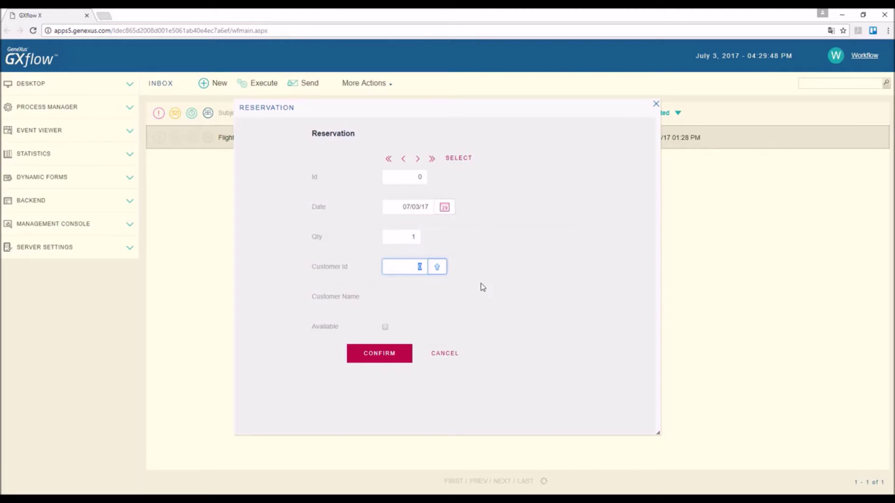
key(Tab)
key(Tab)
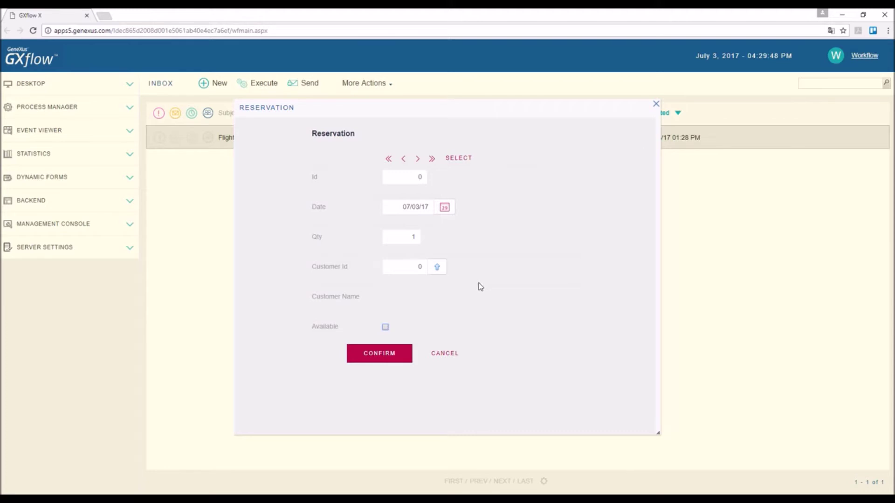
- Confirm the Reservation form to complete the Ticket Reservation task
click(389, 355)
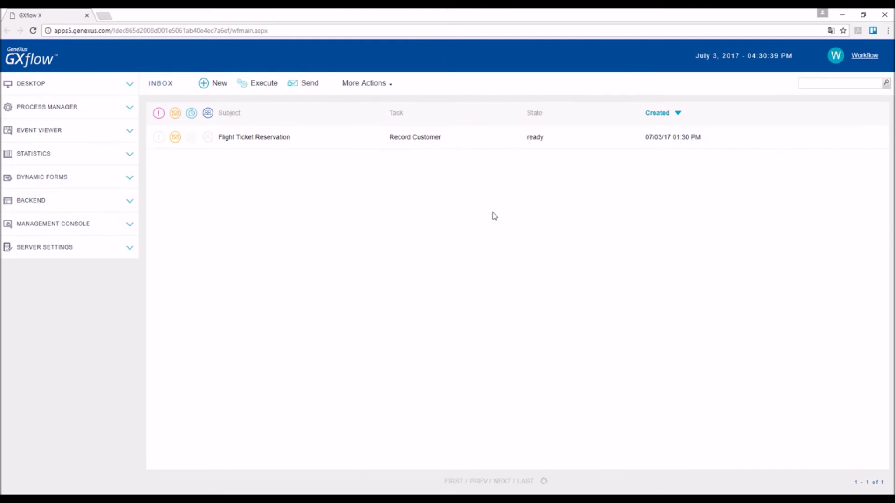
- Execute Record Customer, fill in the customer's name, address, phone and e-mail, and confirm
click(345, 142)
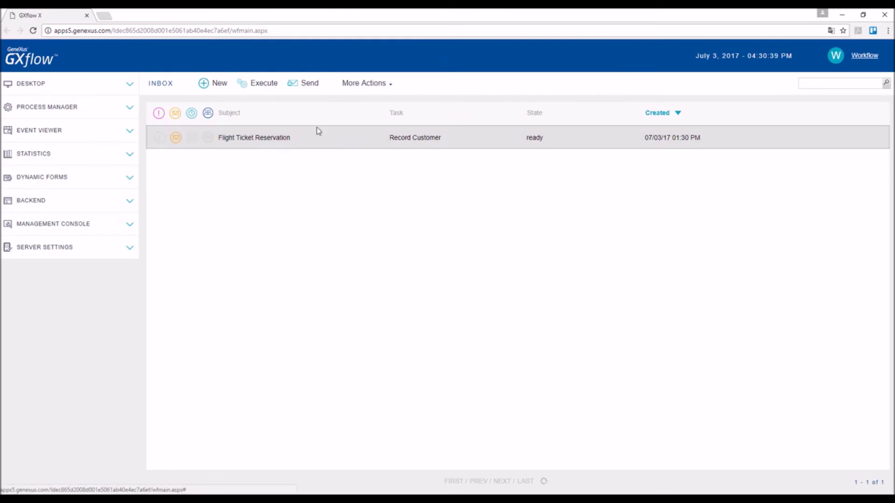
click(261, 84)
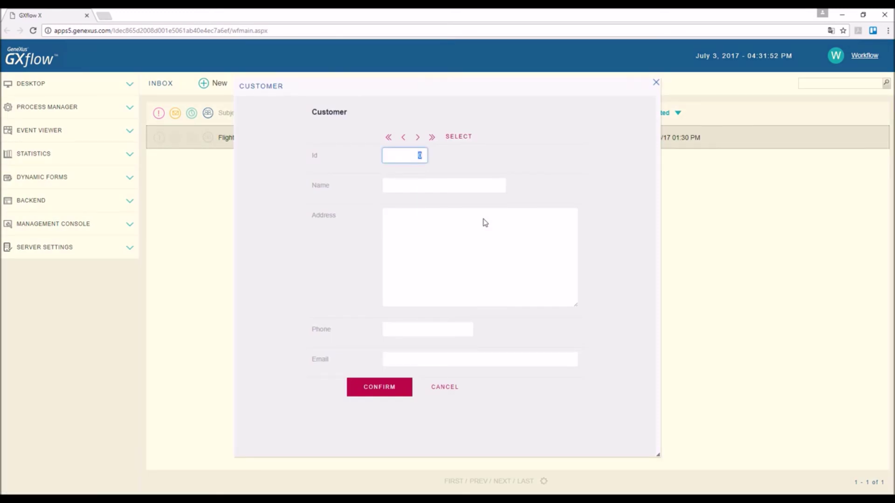
key(Tab)
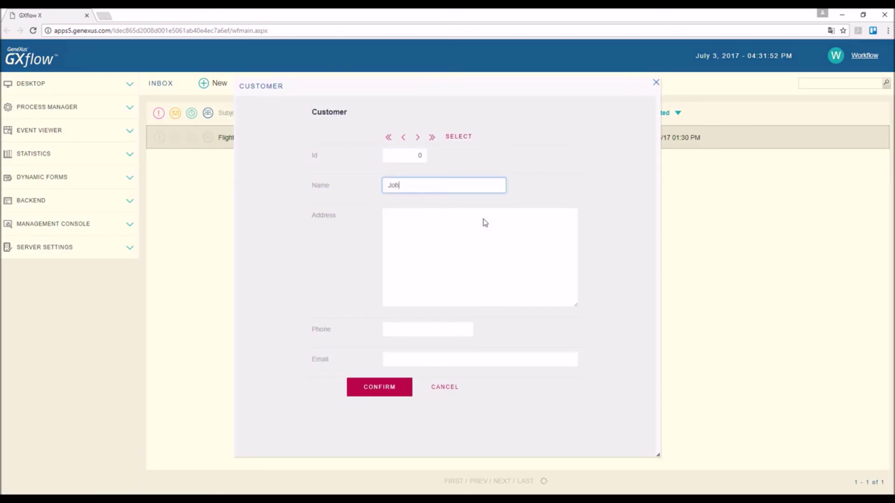
key(Tab)
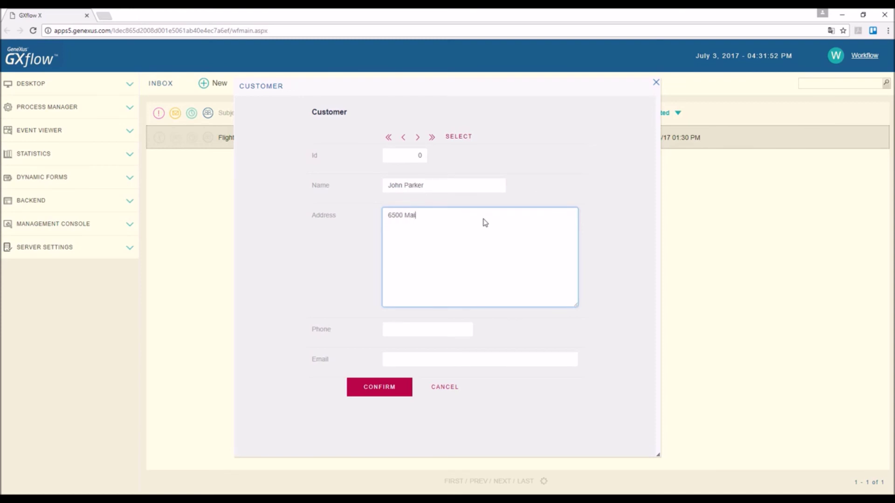
key(Tab)
text(555-1234556)
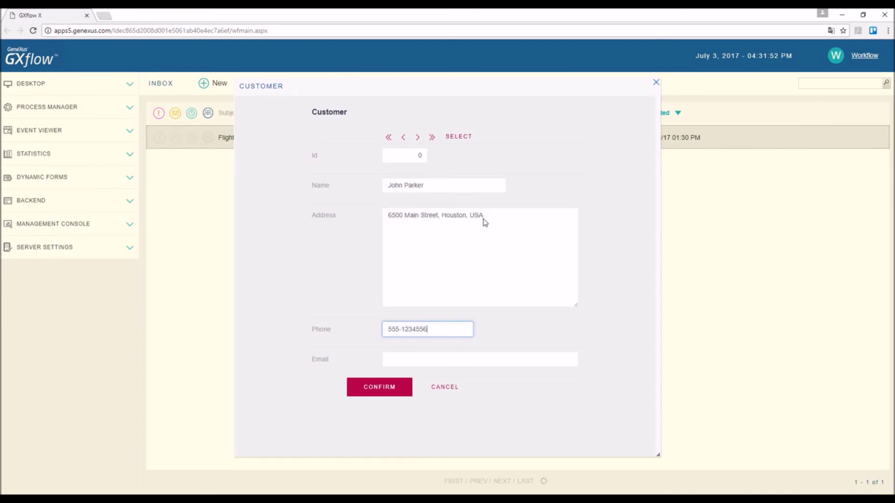
key(Tab)
text(jparker@exam)
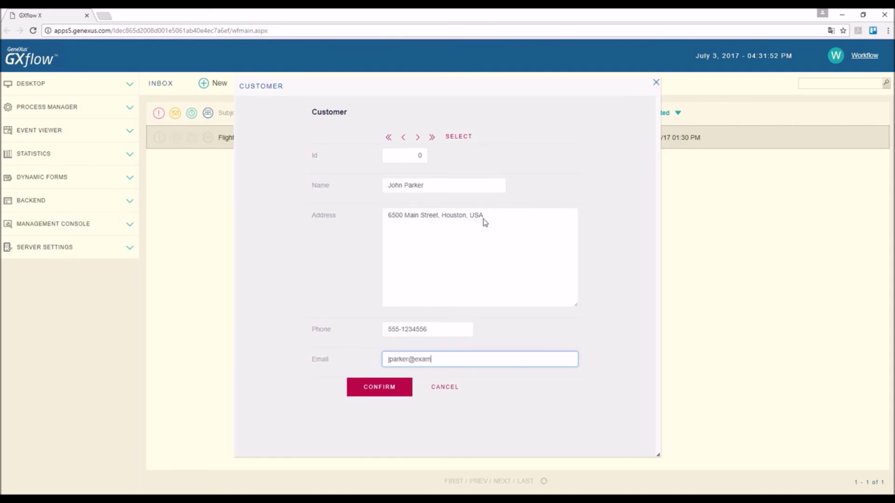
text(ple.com)
click(380, 393)
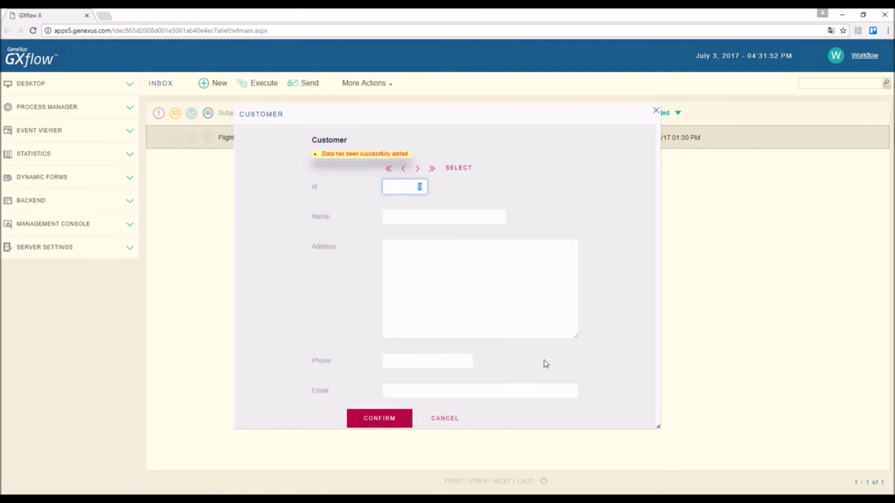